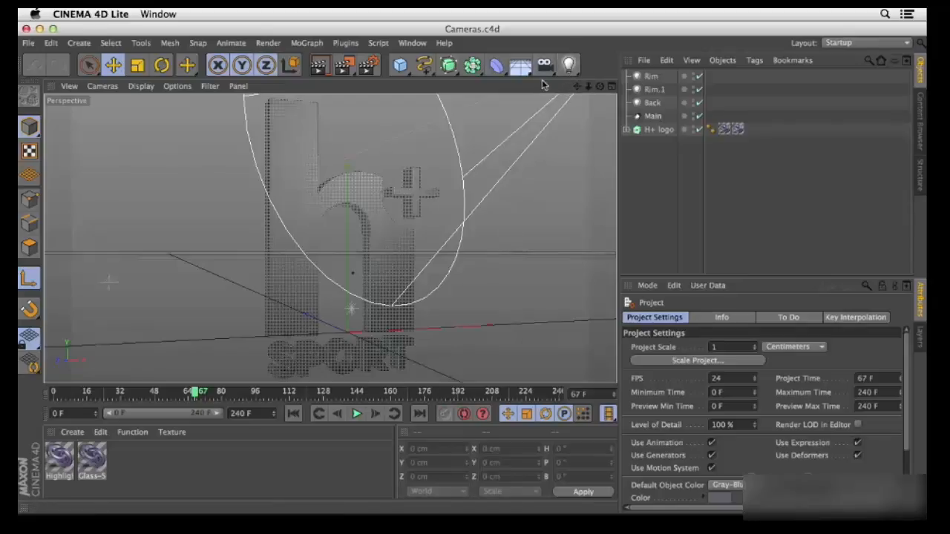
Step: Add a Target Camera and move it to about X -191, Y 208, Z -1200 cm in front of the logo
click(546, 66)
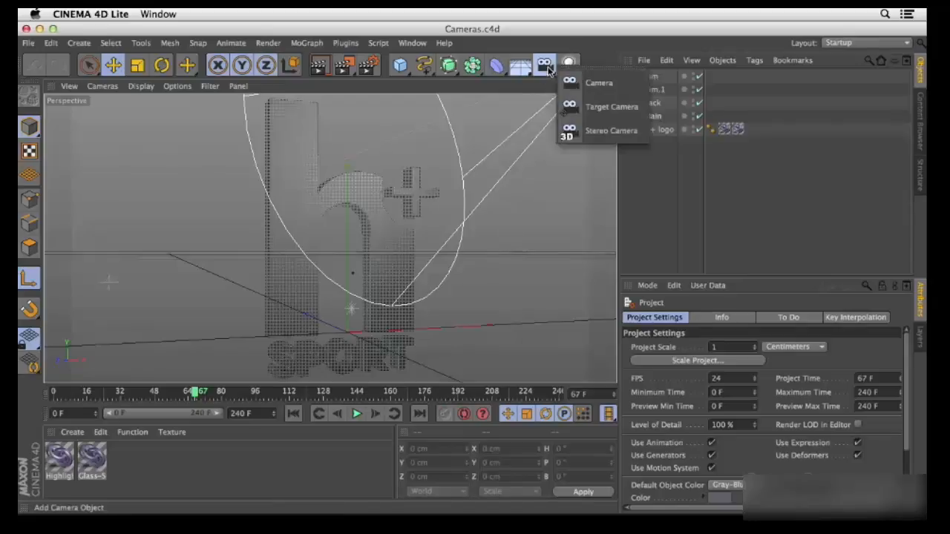
click(610, 107)
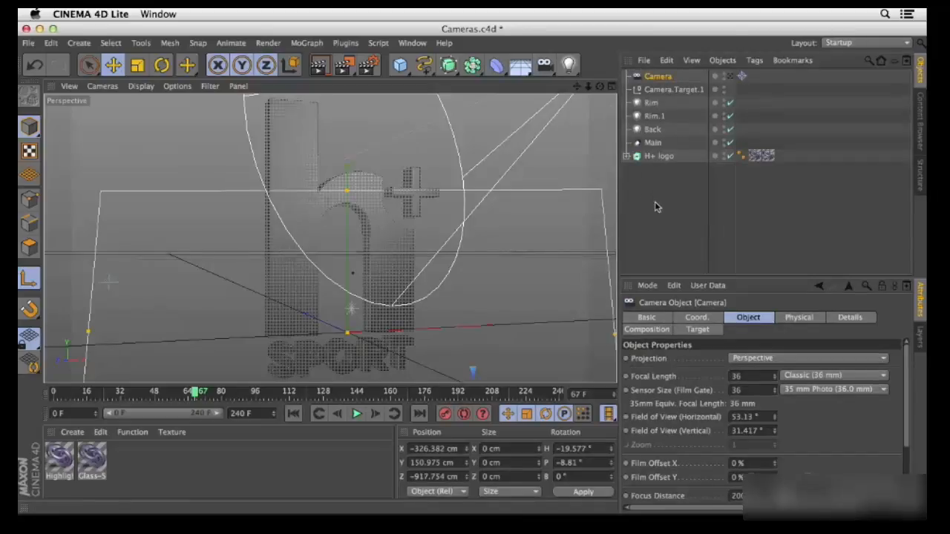
drag(600, 86, 537, 197)
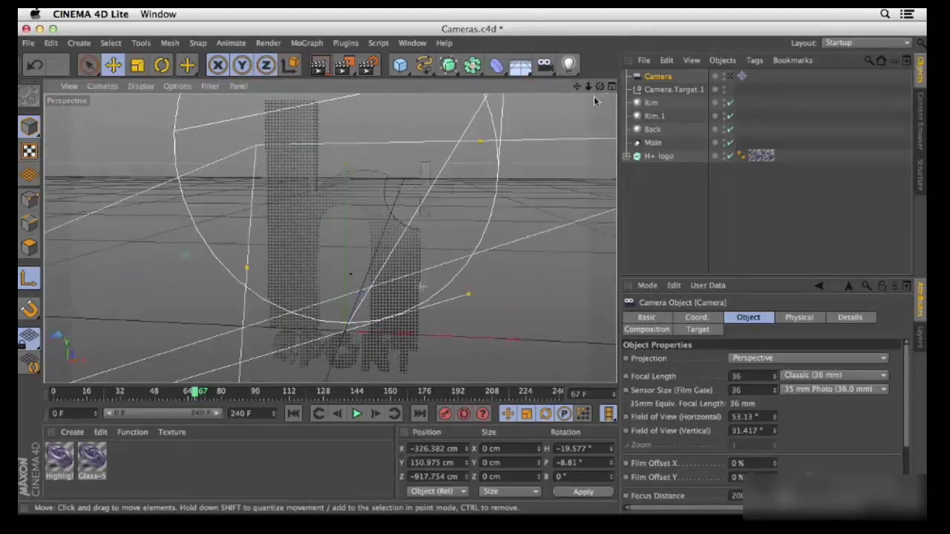
drag(587, 86, 527, 92)
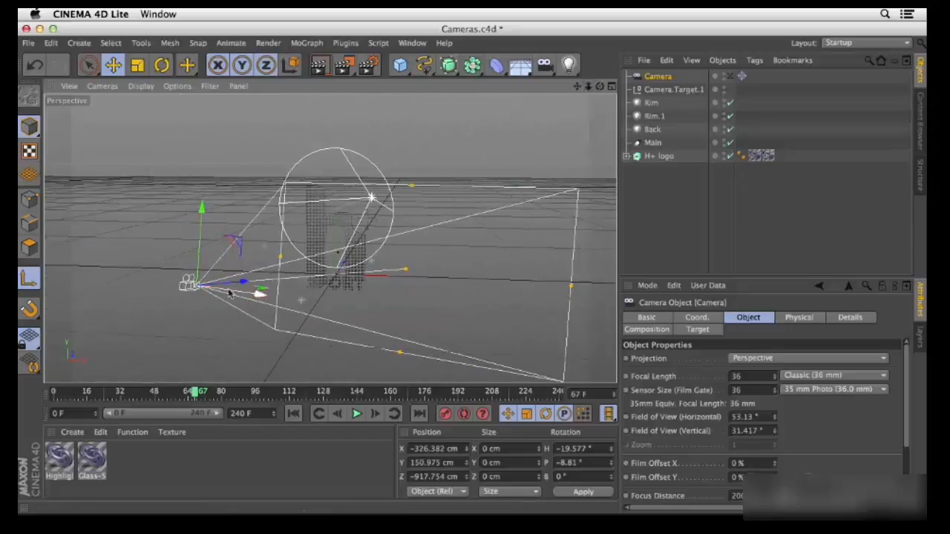
drag(245, 283, 143, 191)
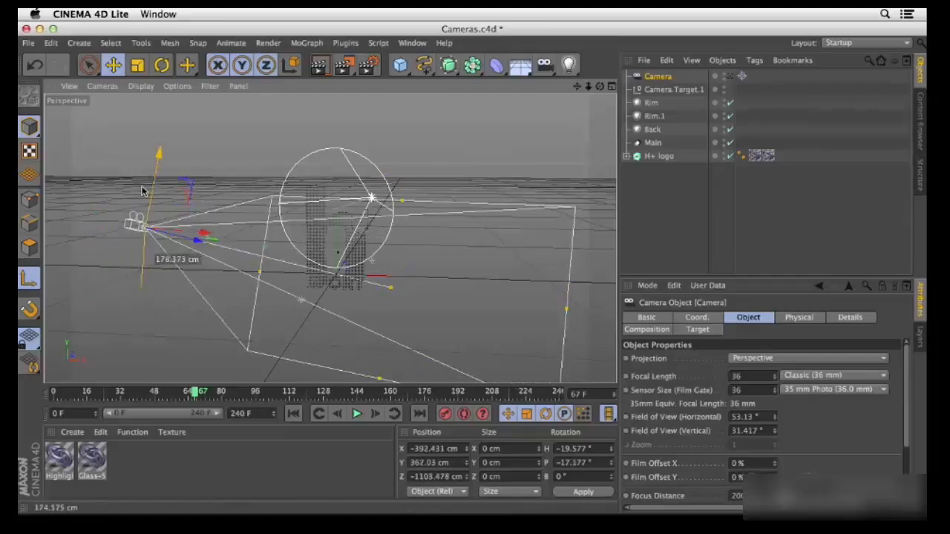
key(super+z)
key(super+z)
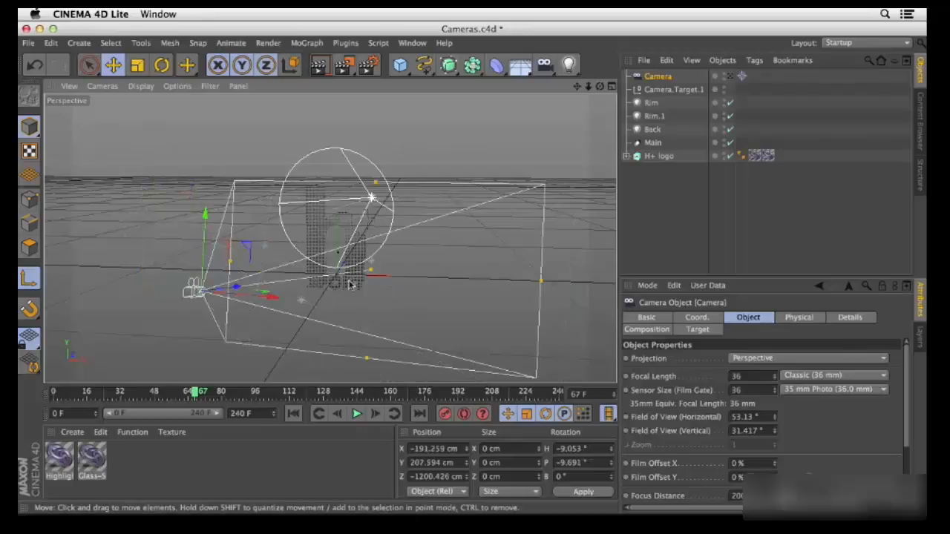
Step: Raise the Camera.Target.1 null to about Y 147 cm so the camera aims at the middle of the logo
click(670, 90)
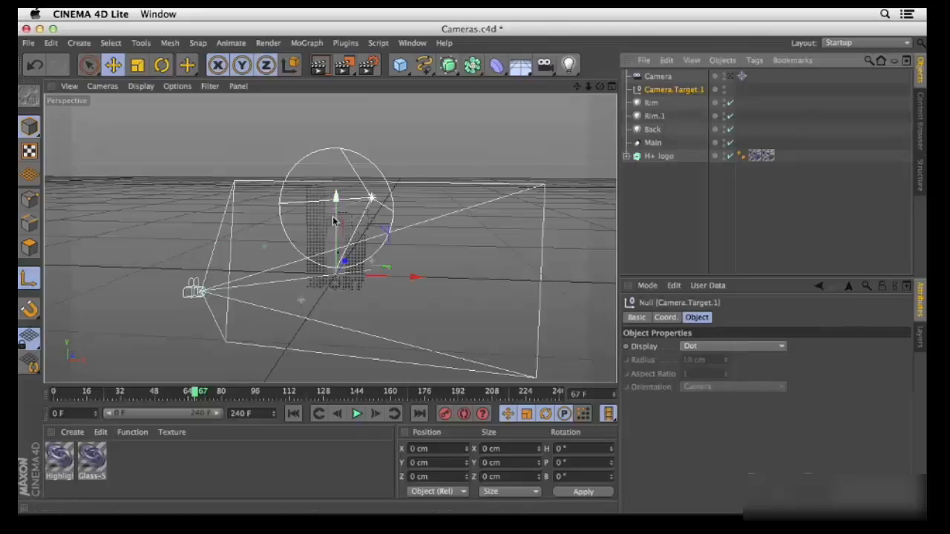
mouse_move(337, 221)
mouse_down()
mouse_move(330, 196)
mouse_move(331, 222)
mouse_up()
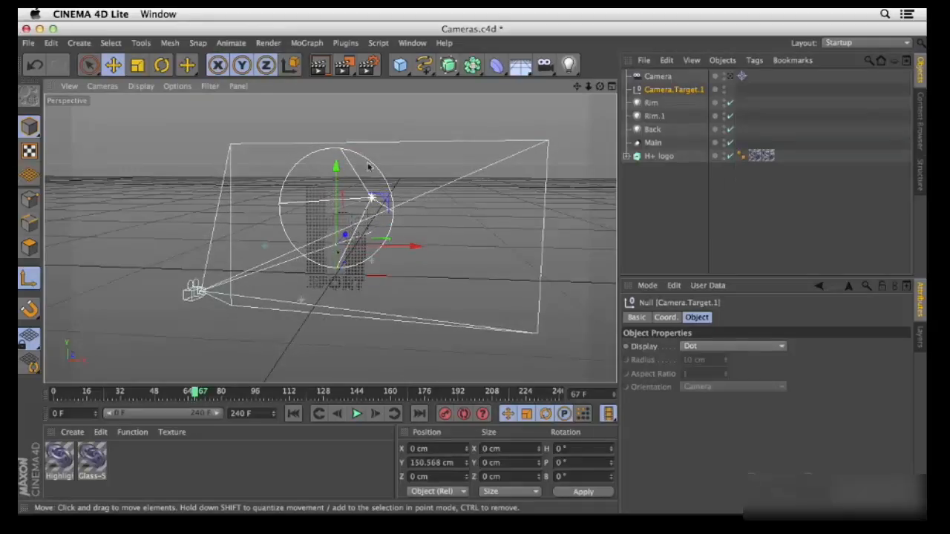
drag(336, 172, 336, 175)
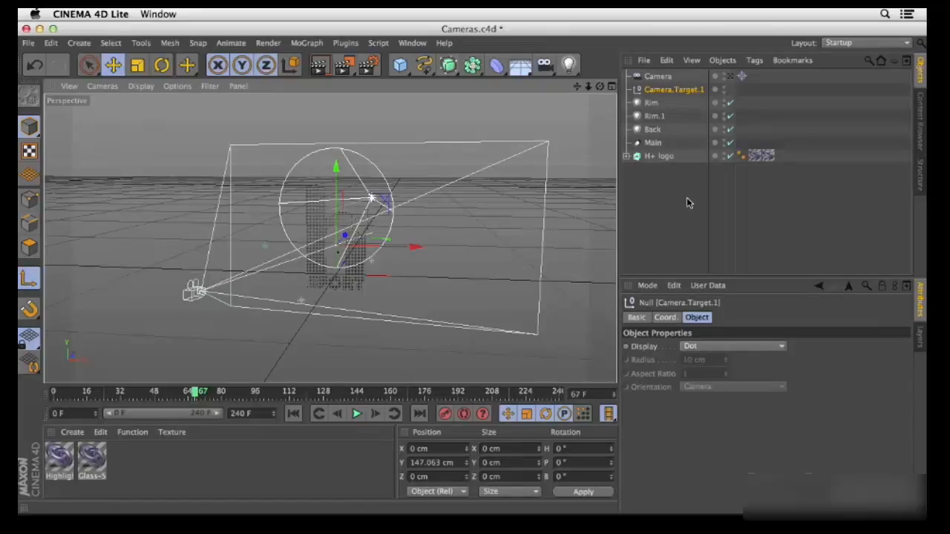
Step: Look through the new camera in the viewport and display its coordinates
click(731, 77)
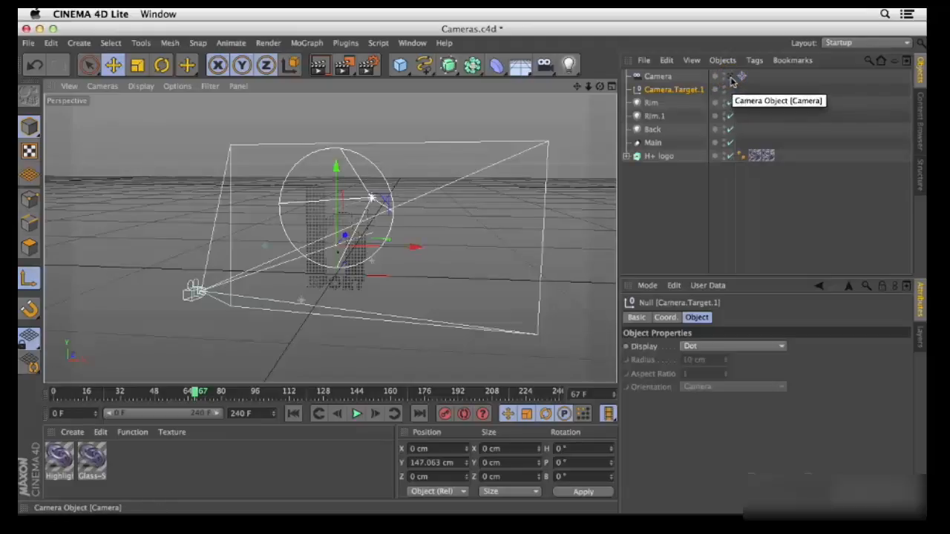
click(730, 77)
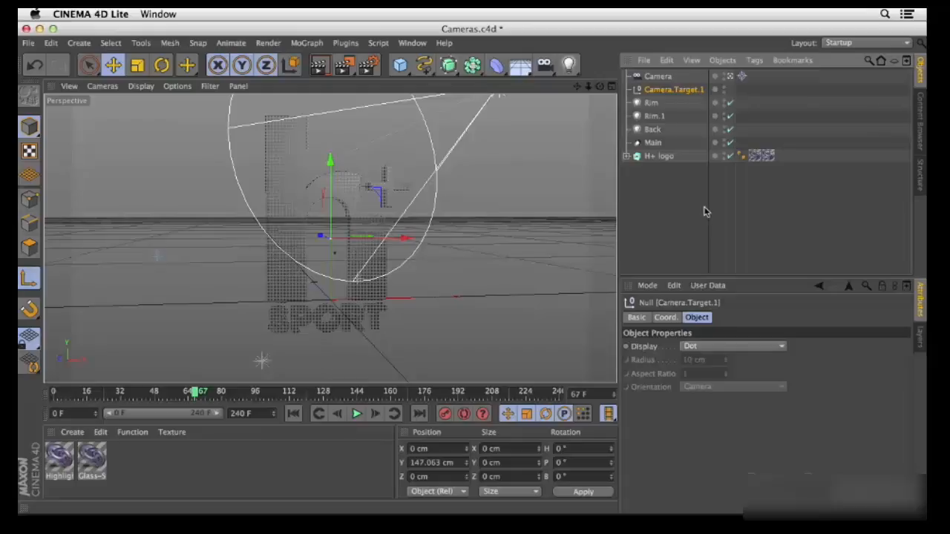
click(657, 77)
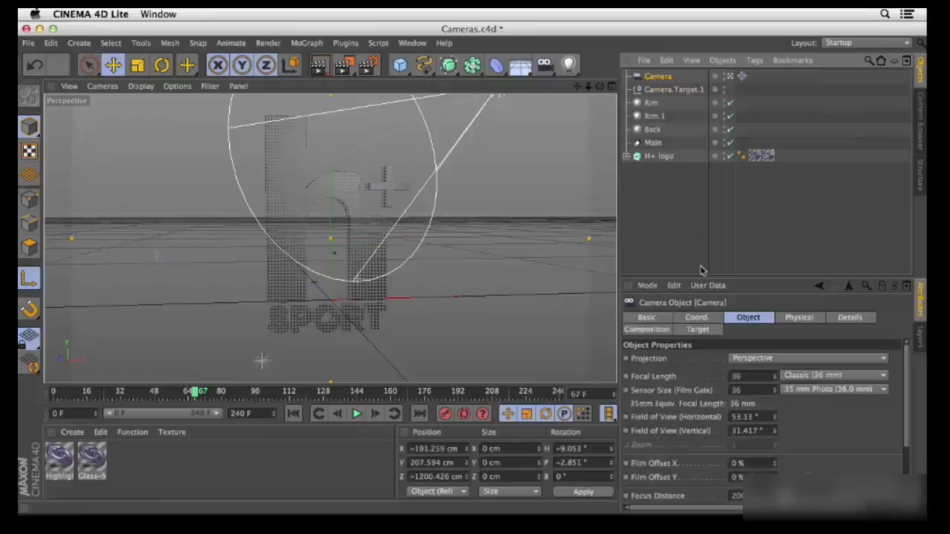
click(706, 319)
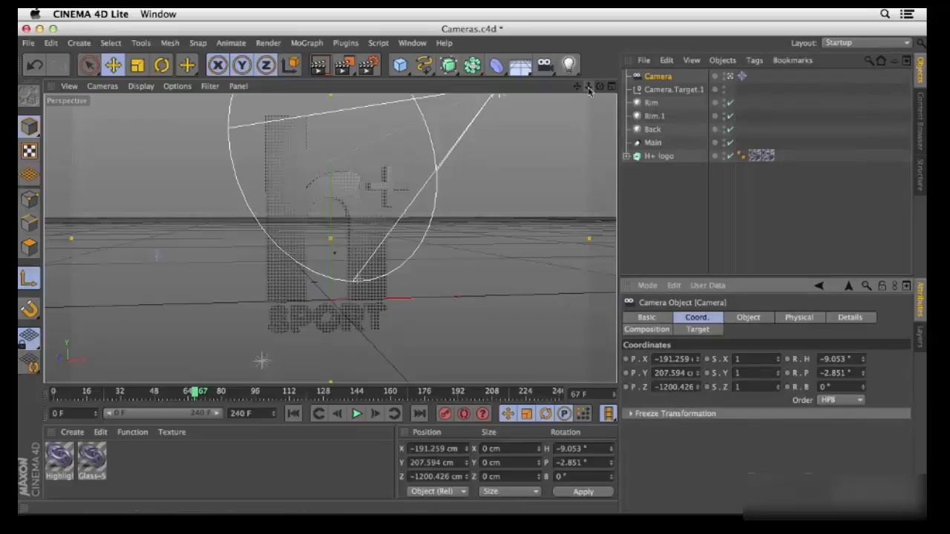
Step: Reframe the logo through the active camera from about X -320, Y 42, Z -1251 cm
drag(588, 86, 486, 67)
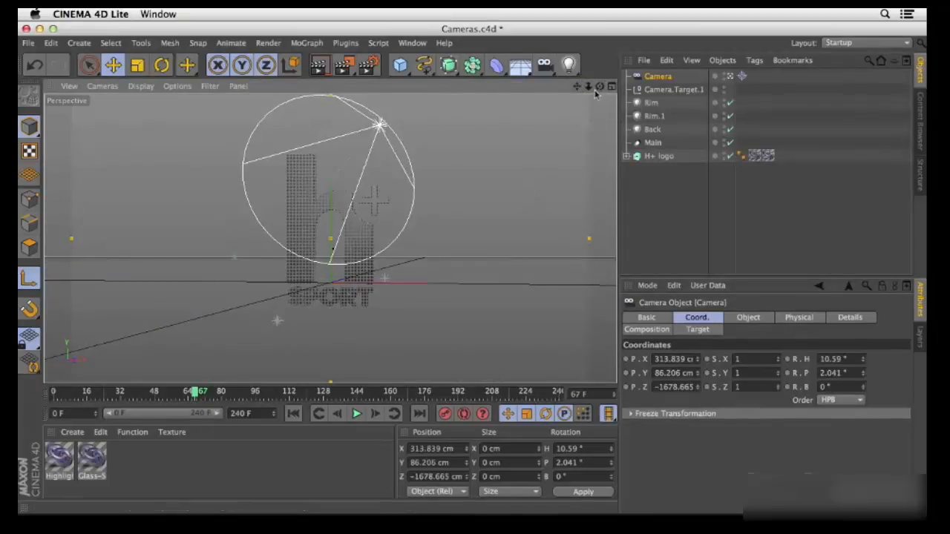
drag(577, 91, 668, 95)
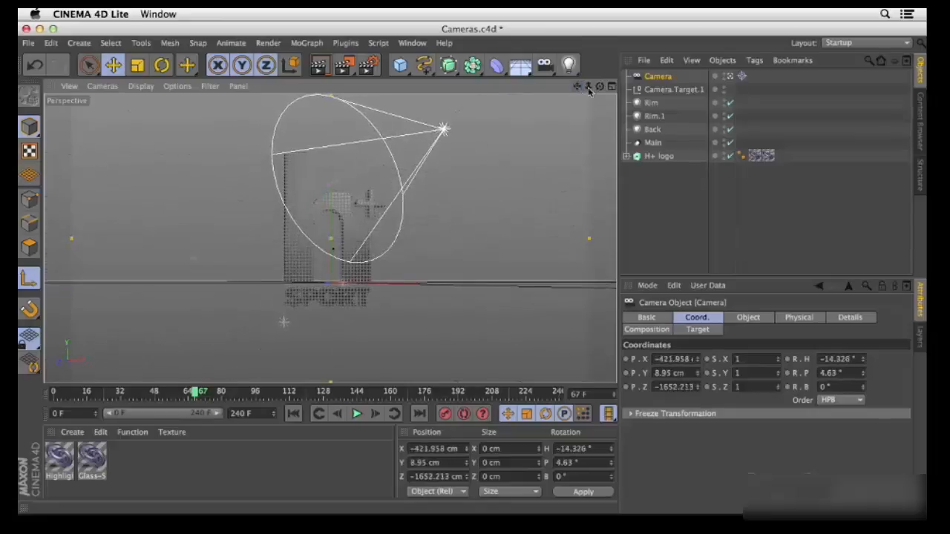
drag(589, 89, 592, 144)
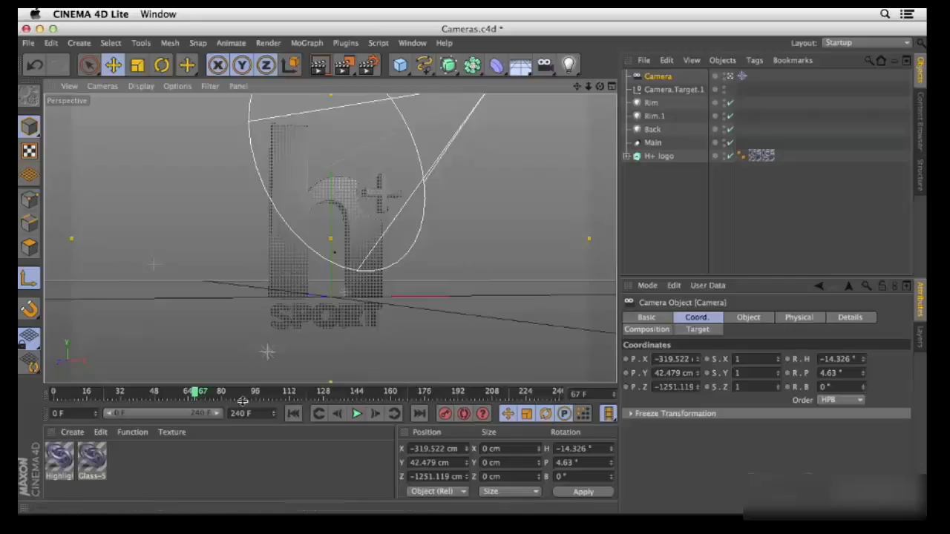
Step: At frame 0, enable automatic keyframing and place the camera at about X -338, Y 50, Z -1287 cm as its start position
drag(194, 396, 24, 403)
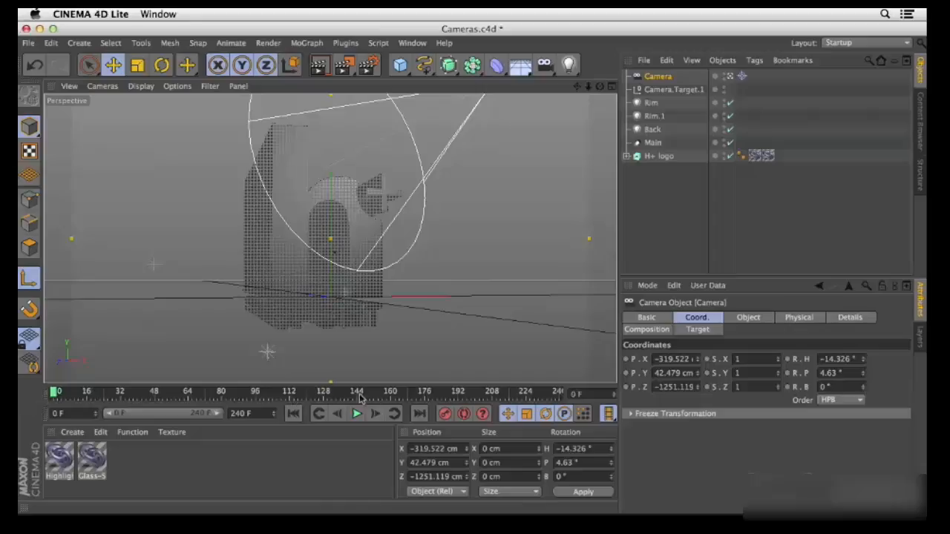
click(464, 413)
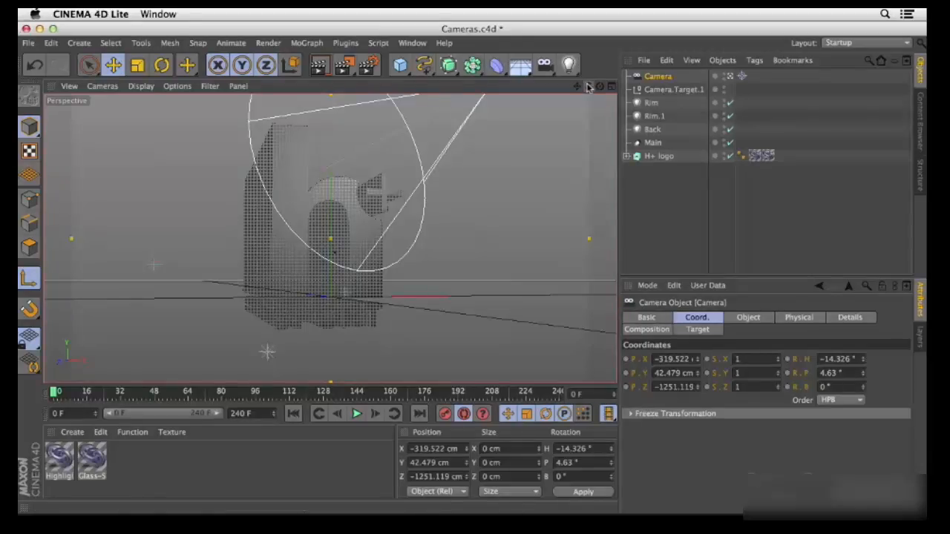
mouse_move(578, 87)
mouse_down()
mouse_move(565, 94)
mouse_move(579, 89)
mouse_up()
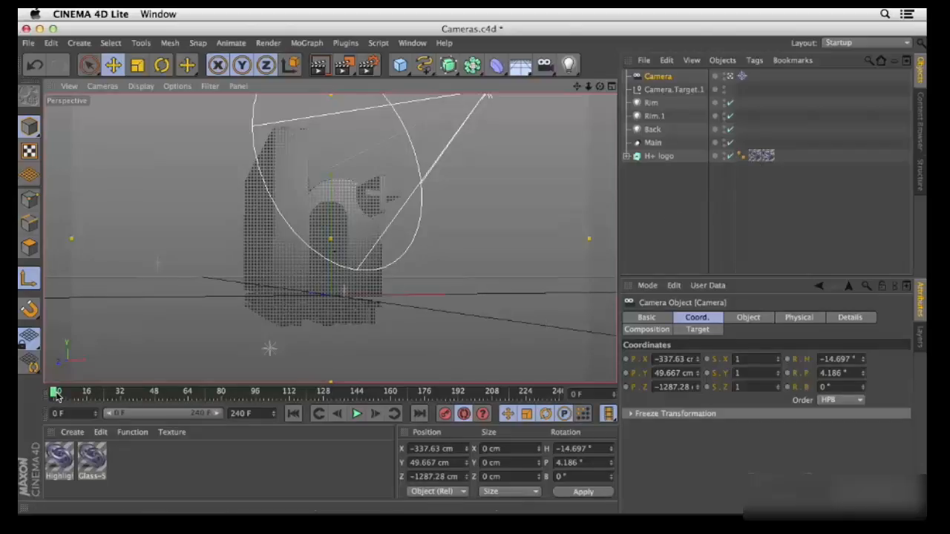
Step: At frame 130, swing the camera to about X 535, Y 361, Z -1205 cm and turn off automatic keyframing
drag(56, 394, 327, 410)
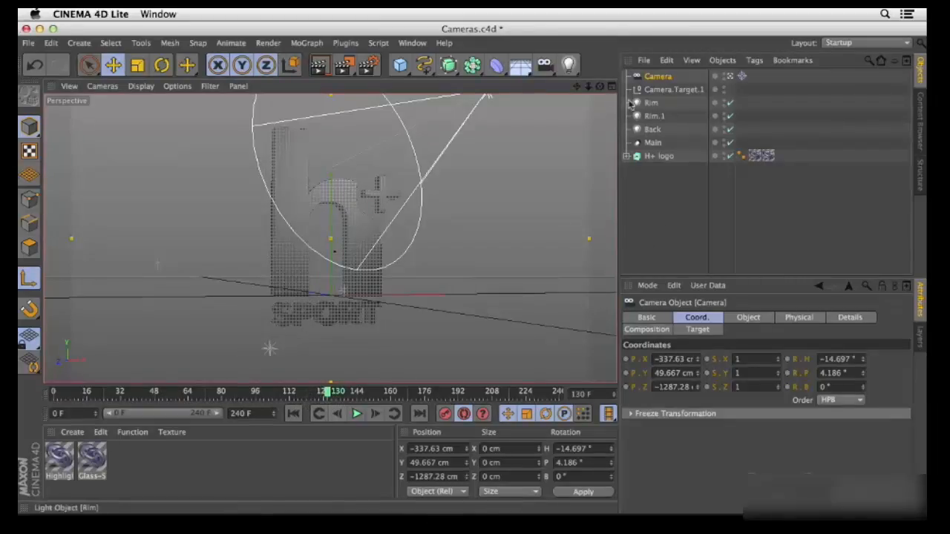
drag(576, 86, 295, 197)
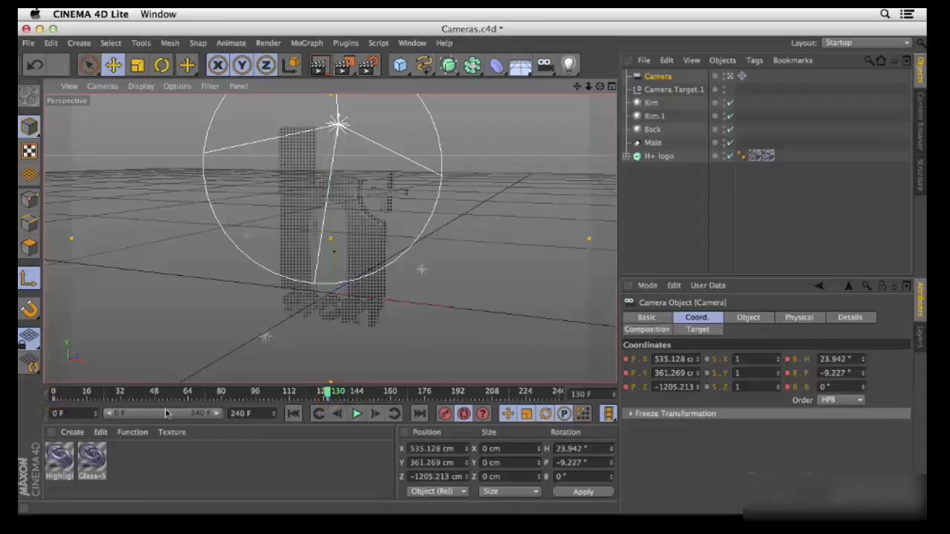
click(463, 414)
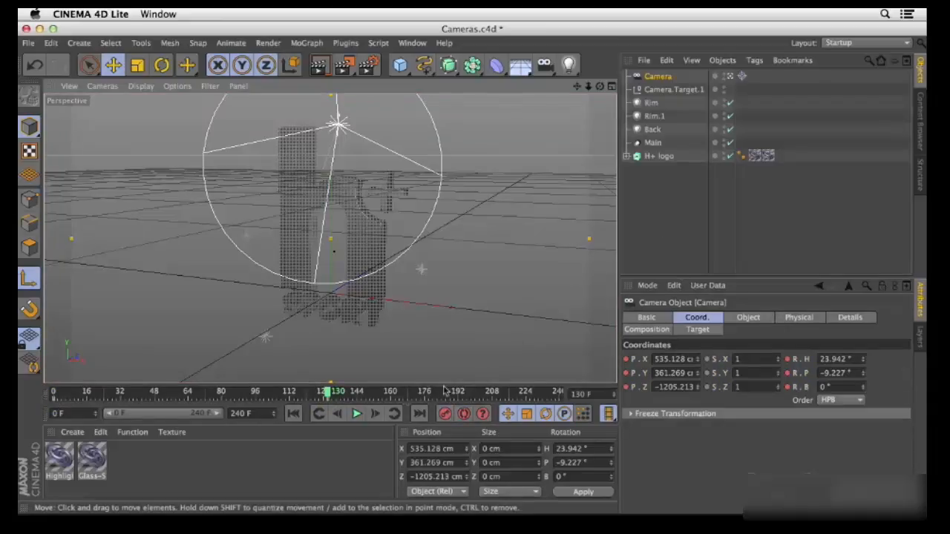
Step: Play the camera animation from the first frame to check the move around the logo
click(294, 414)
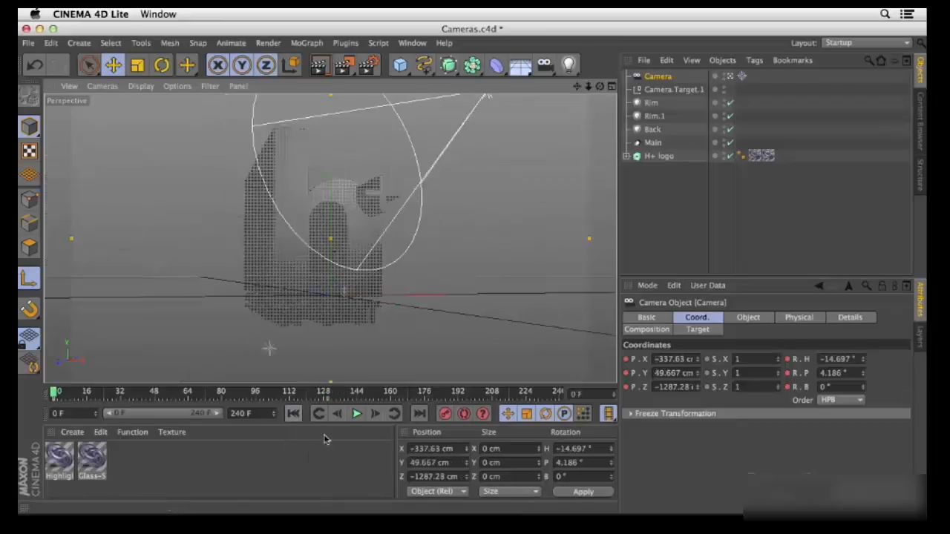
click(357, 414)
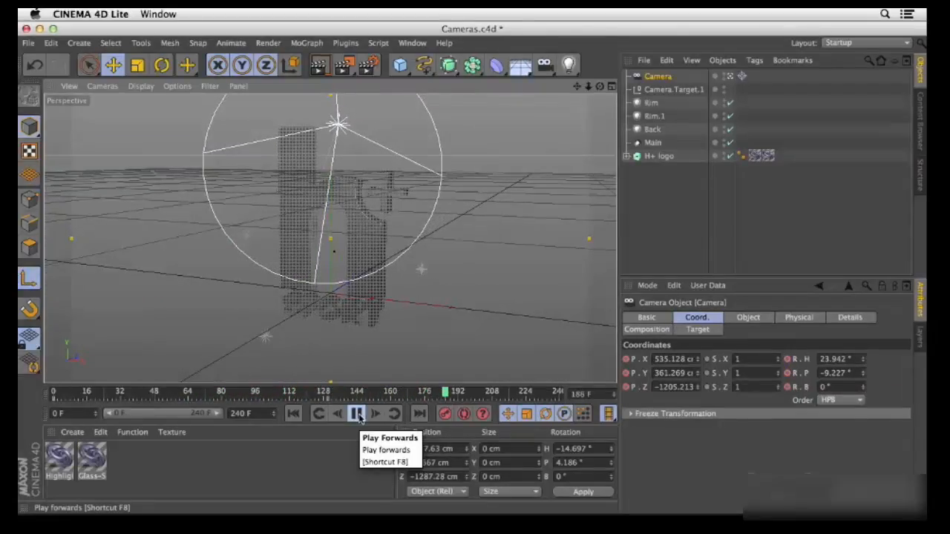
click(357, 415)
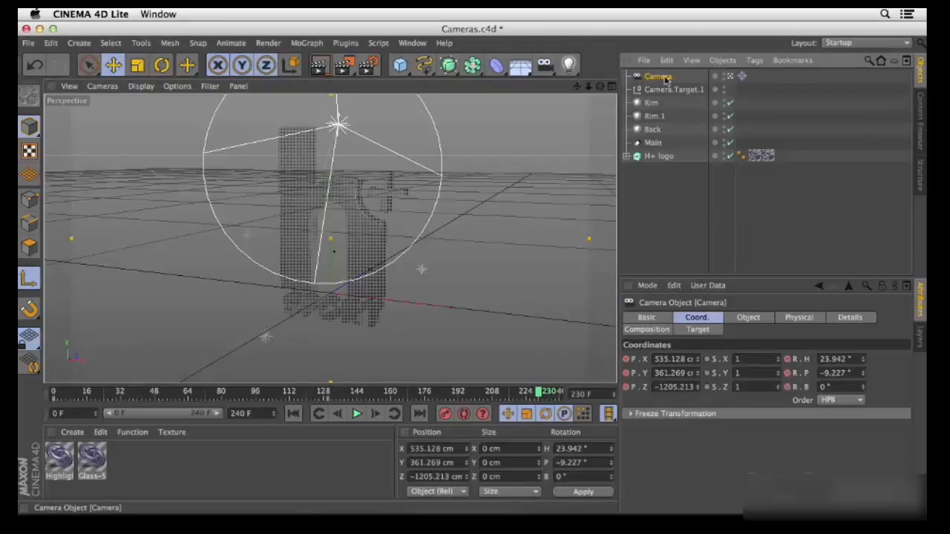
Step: Examine the camera's object properties and the available focal length presets, keeping the current lens
click(748, 323)
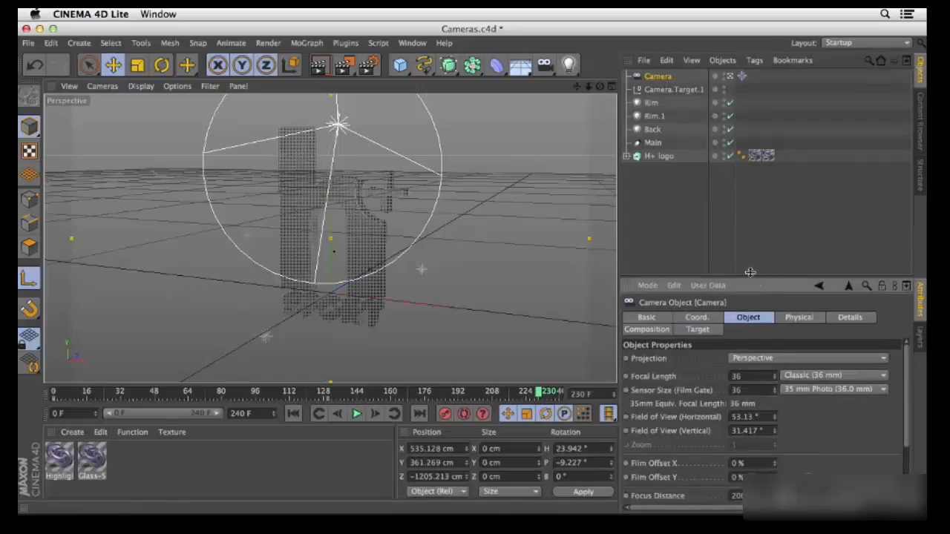
drag(752, 276, 733, 172)
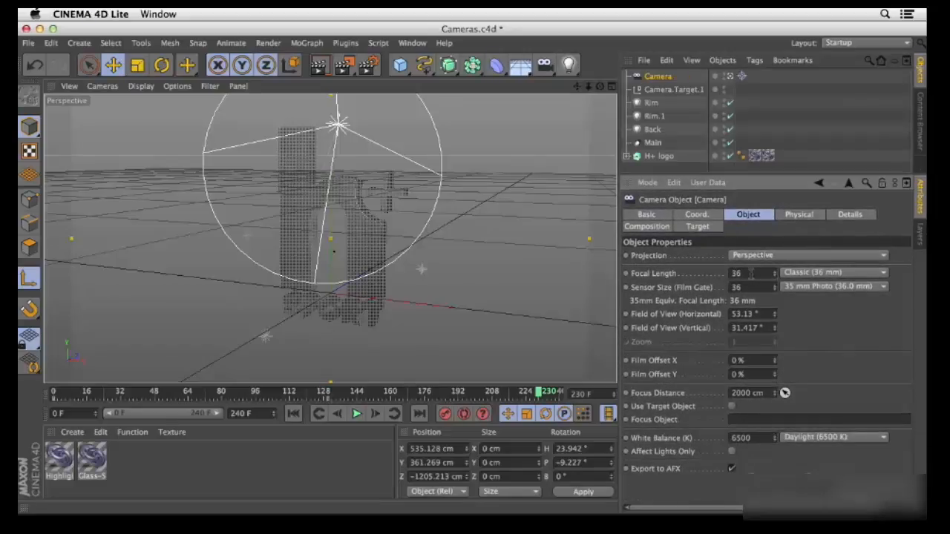
click(859, 276)
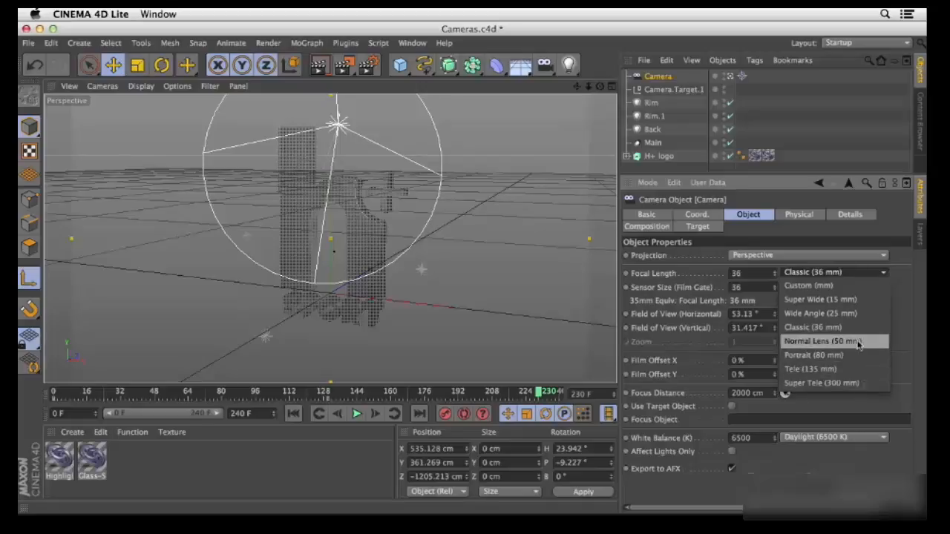
click(901, 328)
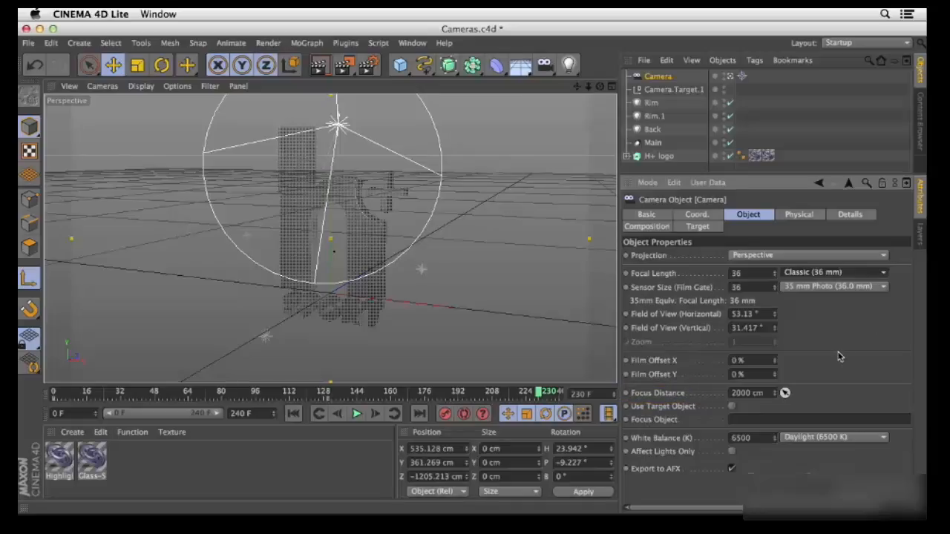
Step: Try the H+ logo as the camera's target object in place of Camera.Target.1, and undo the change
click(711, 227)
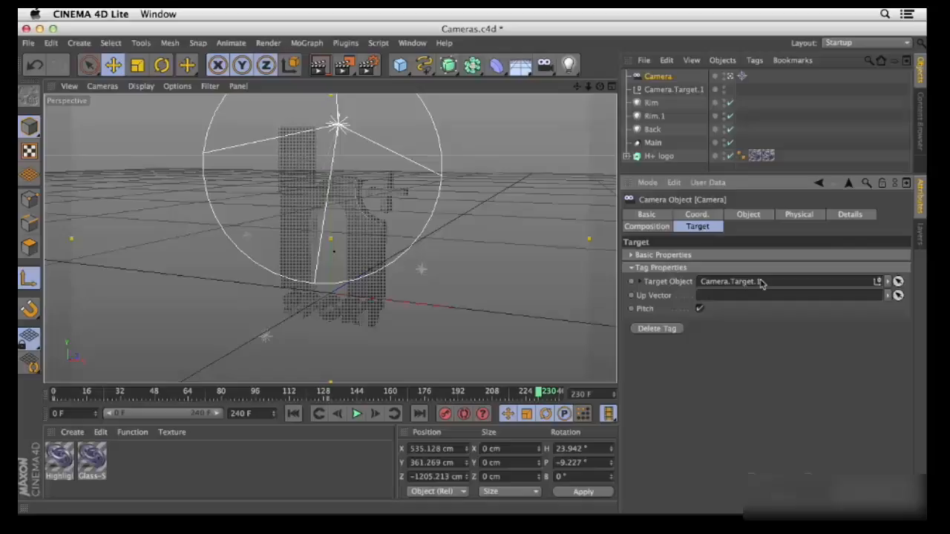
click(669, 92)
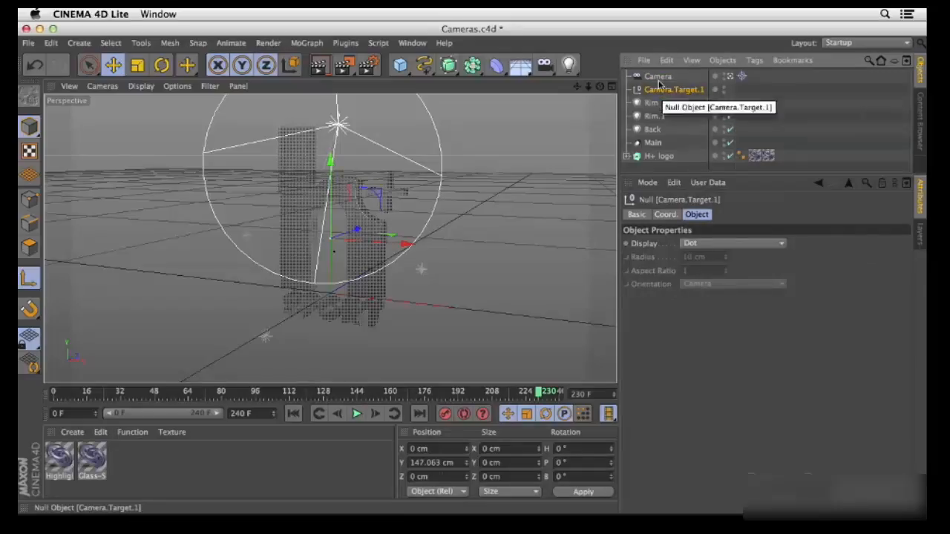
click(656, 80)
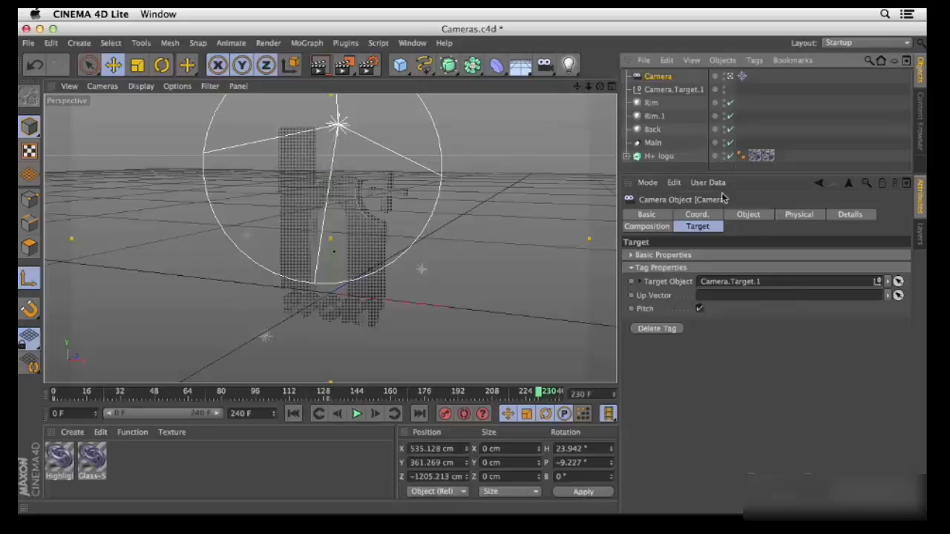
drag(653, 156, 718, 288)
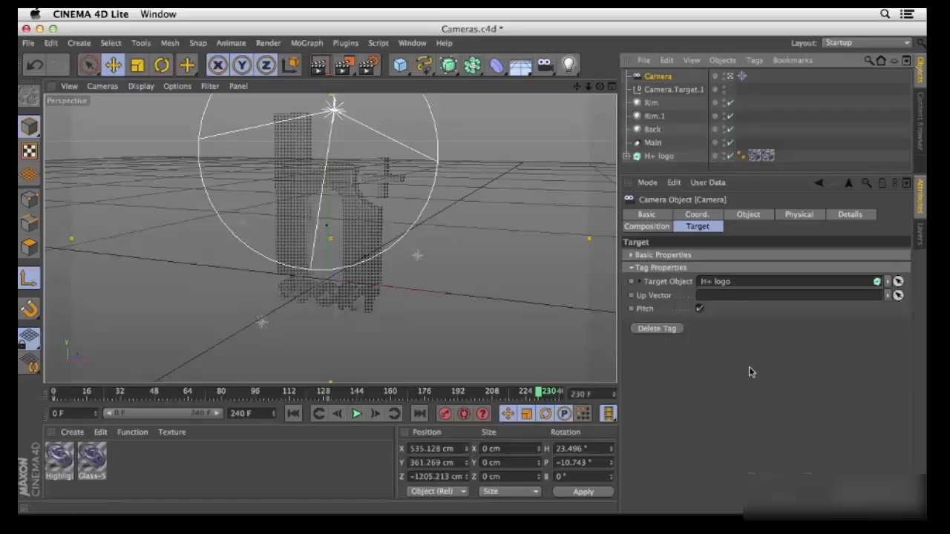
key(super+z)
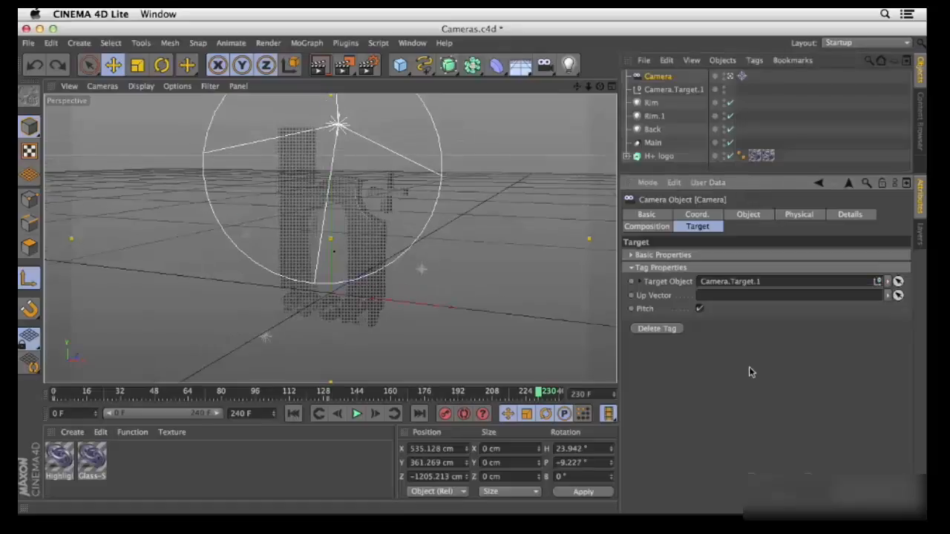